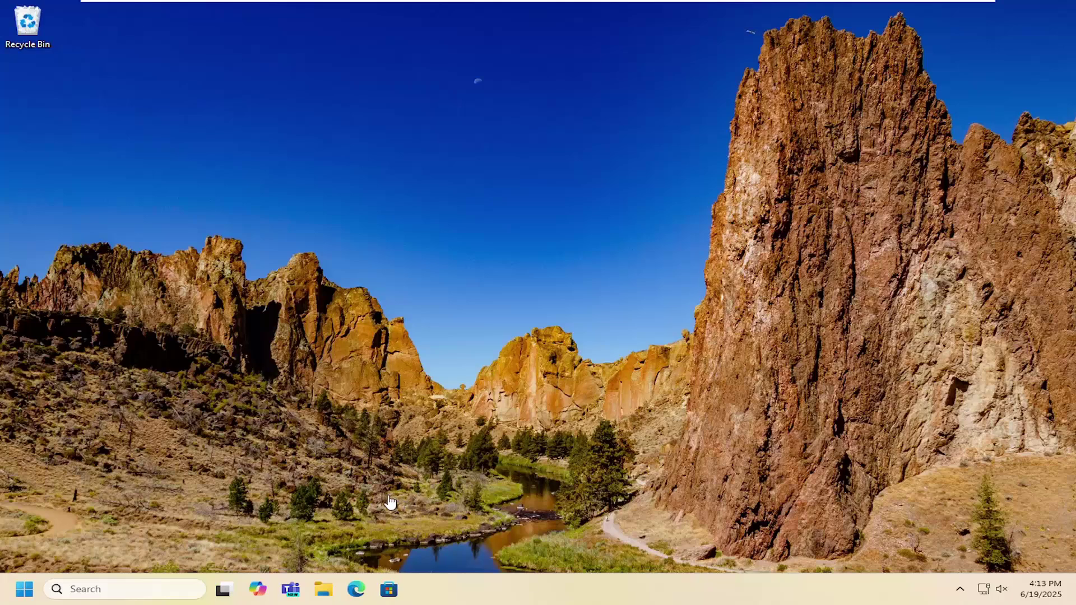
- Search Google for 'canon pixma mp210 support' and download My Printer Ver.3.3.0 from Canon's MP210 page
left_click(361, 592)
left_click(242, 32)
type("c")
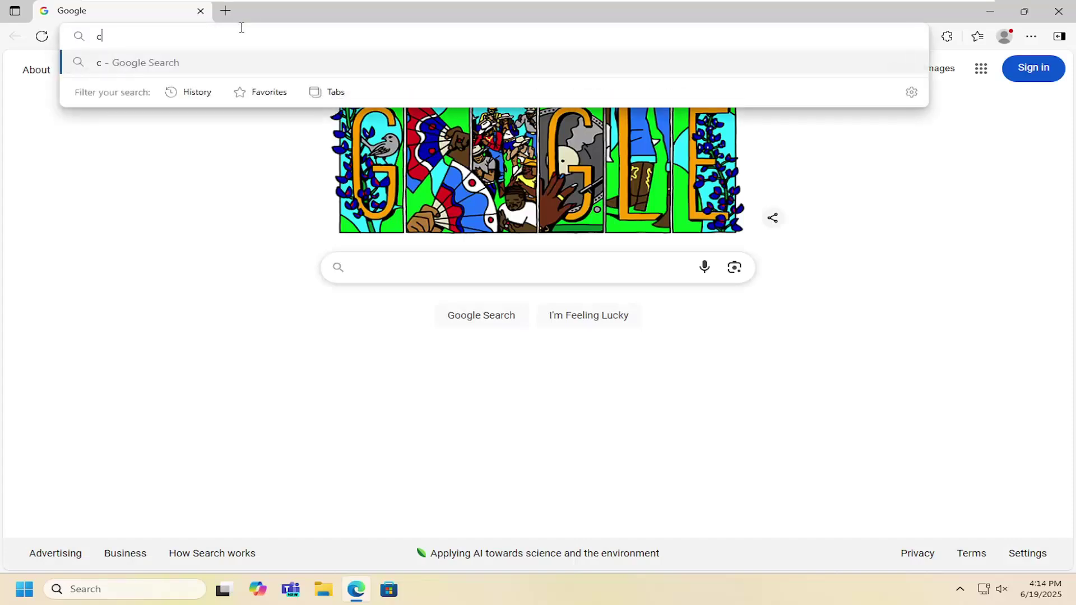
type("anon pixma ")
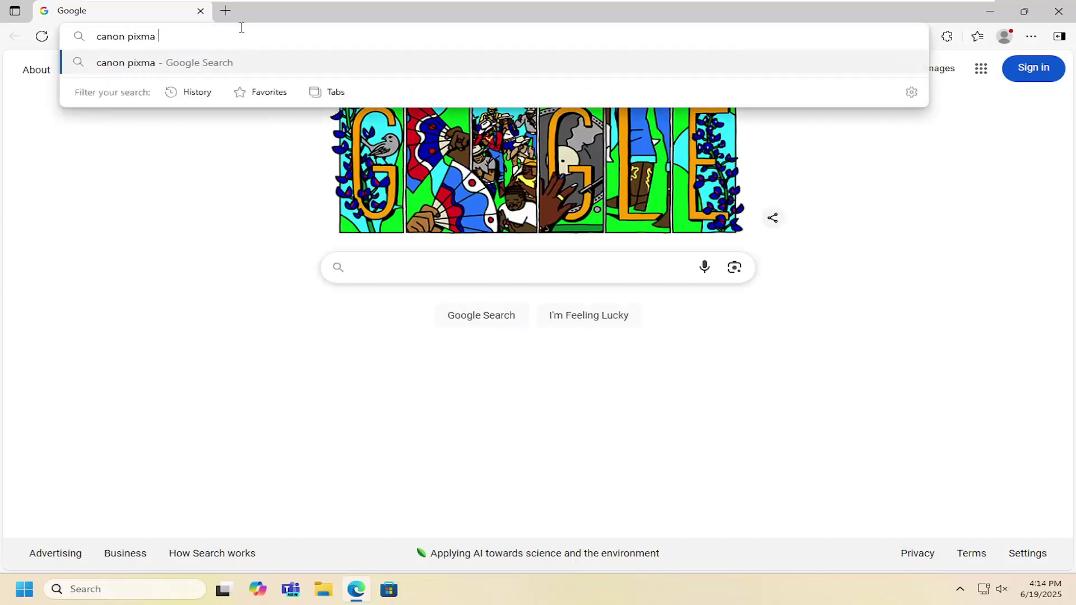
type("mp210 ")
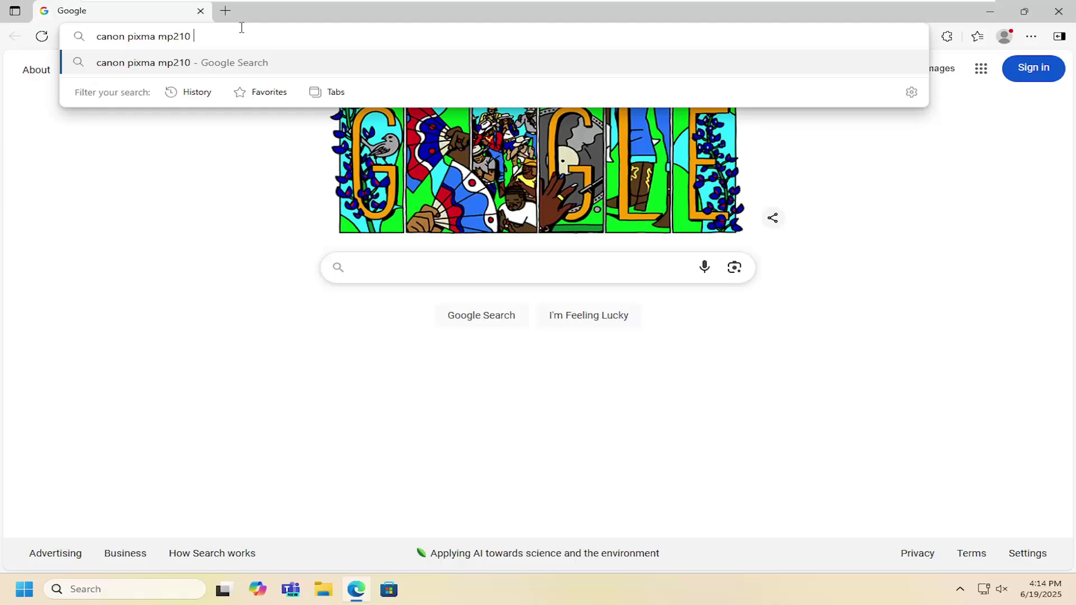
type("support")
key("Return")
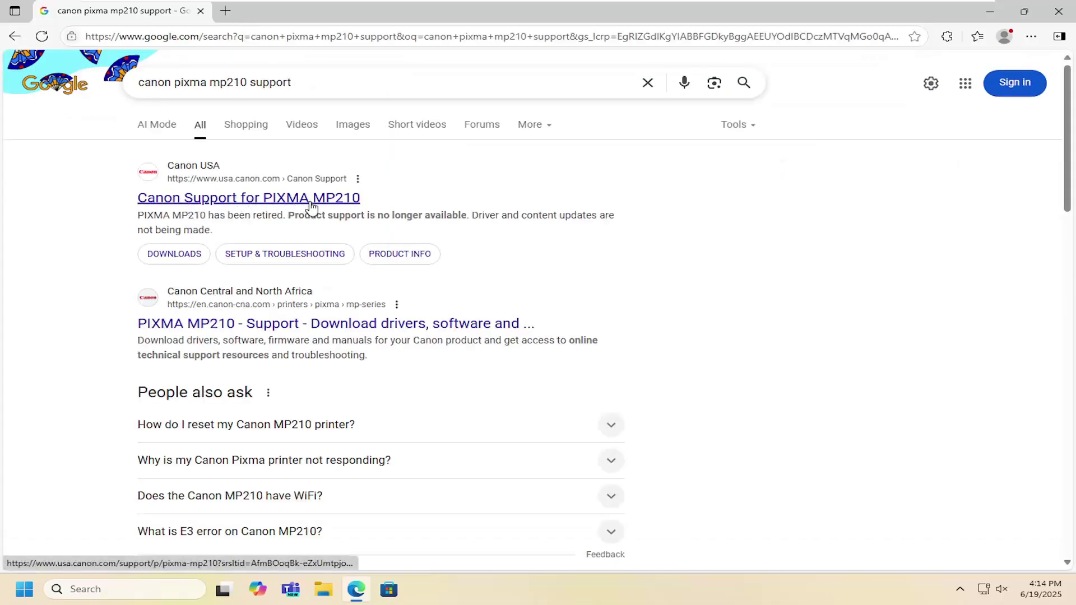
left_click(343, 202)
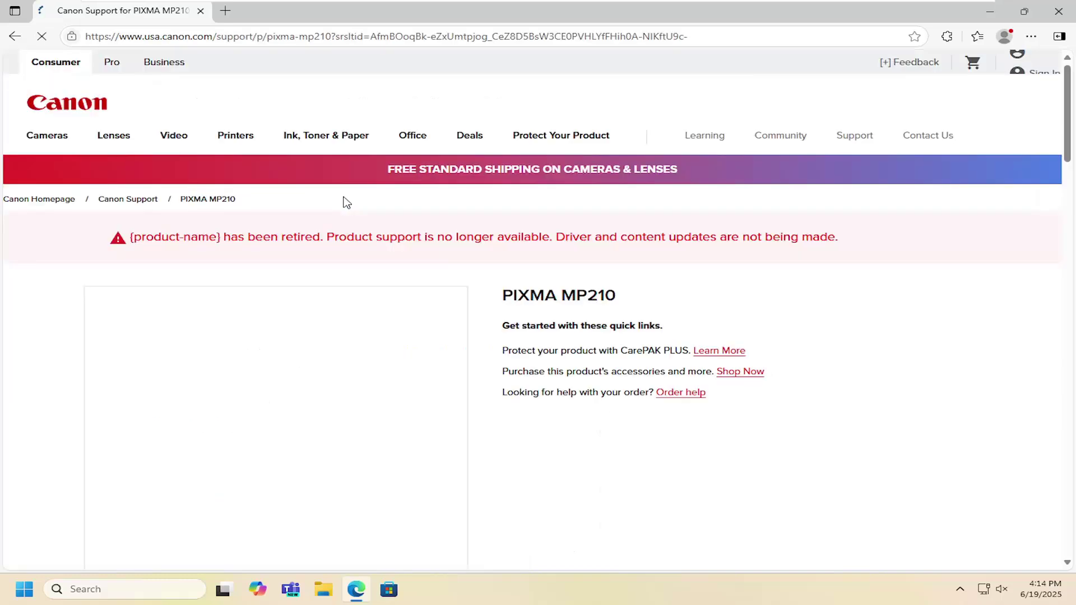
scroll(594, 309, "down", 2)
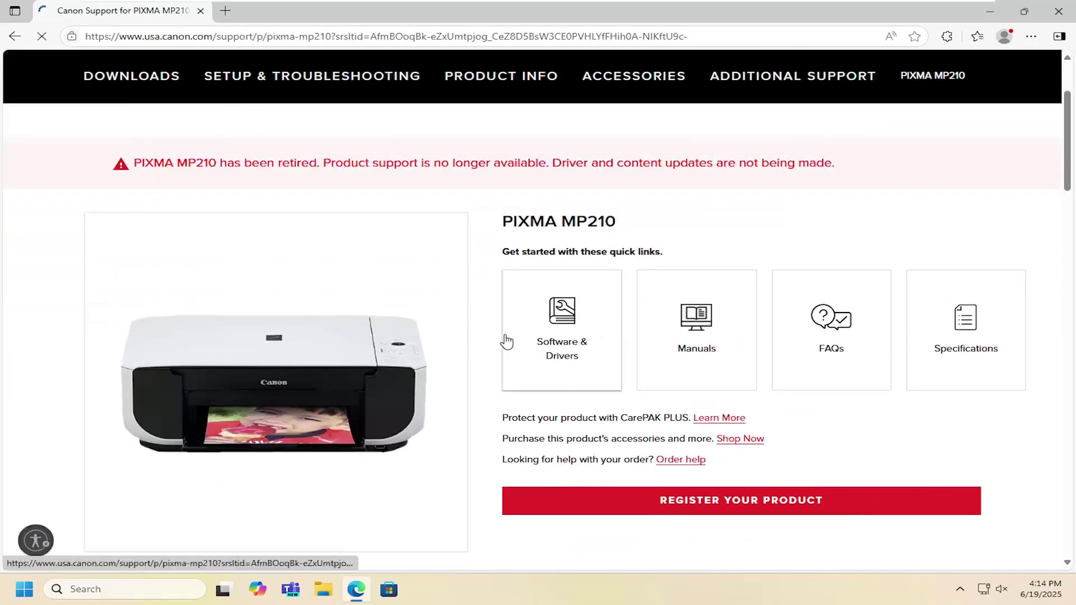
scroll(504, 342, "down", 1)
scroll(504, 341, "down", 4)
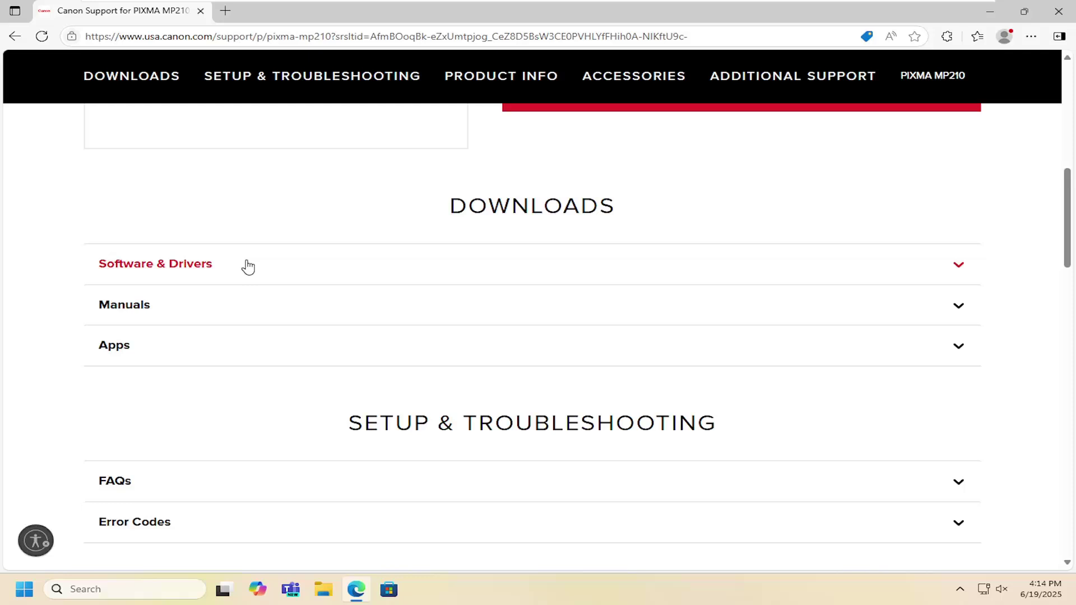
left_click(297, 268)
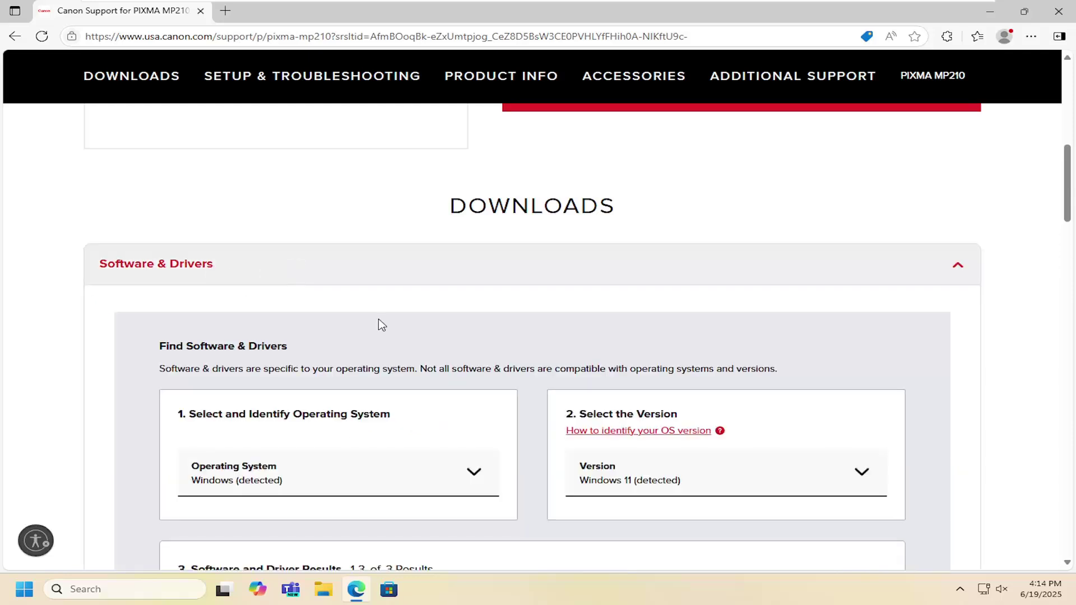
scroll(421, 333, "down", 3)
scroll(402, 335, "down", 1)
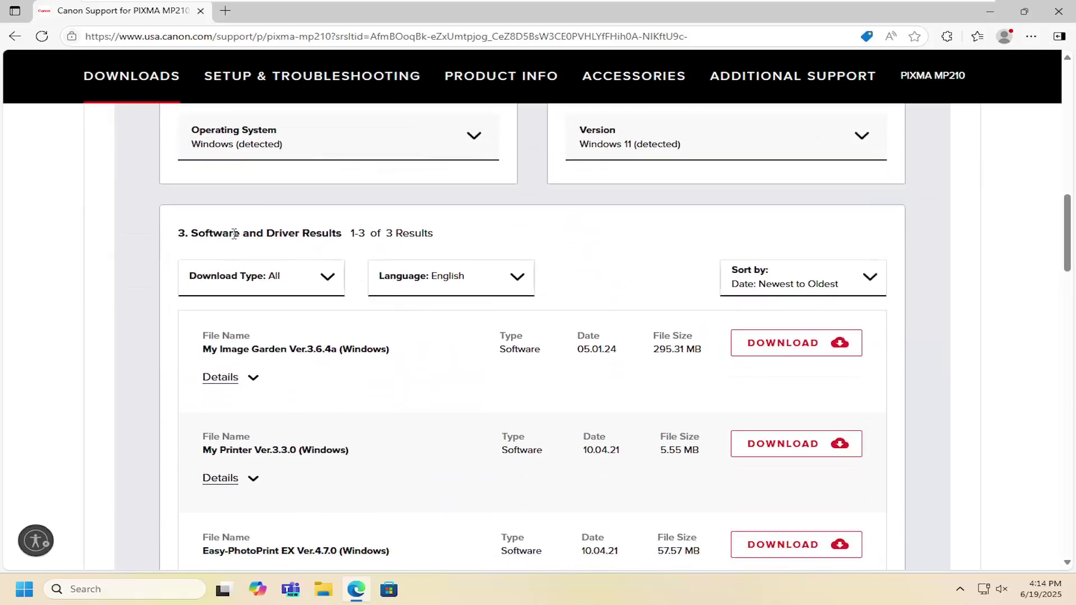
scroll(241, 273, "down", 1)
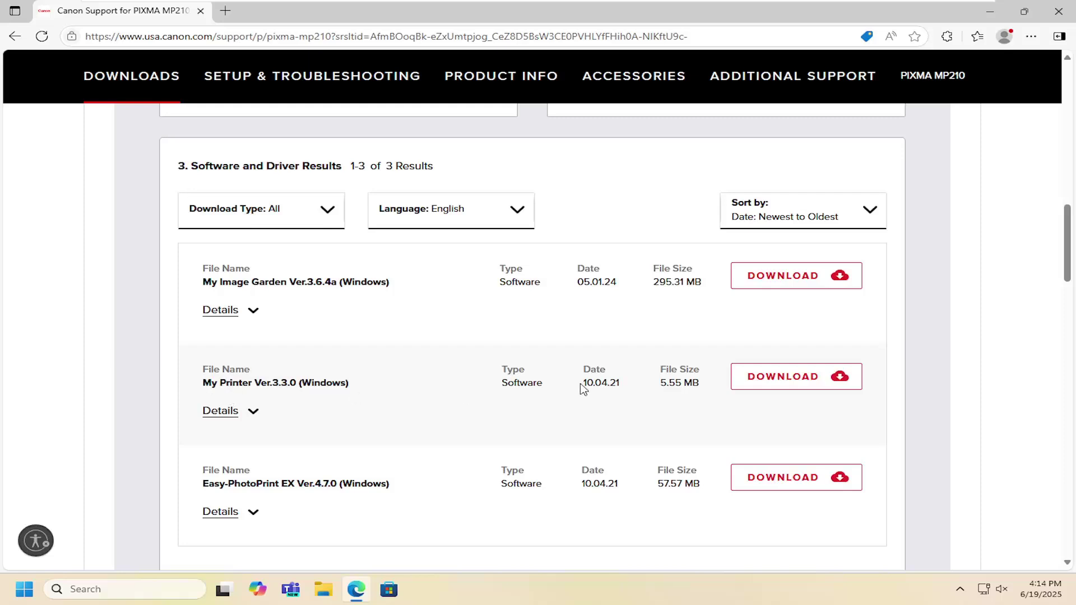
left_click(812, 379)
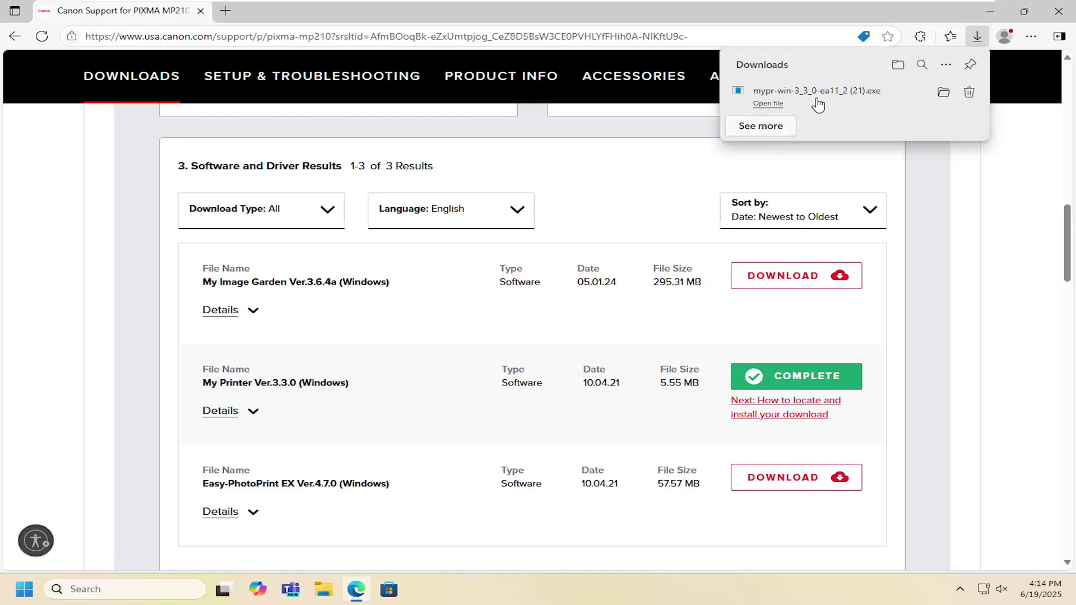
- Run the My Printer Ver.3.3.0 installer, accept the license, and install to the default location
left_click(816, 98)
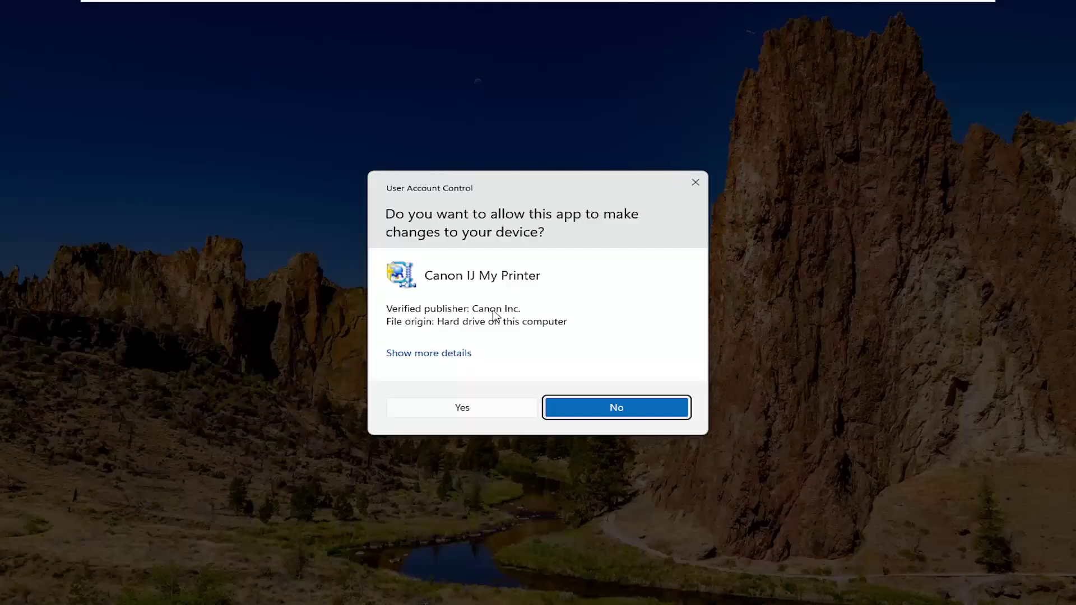
left_click(463, 407)
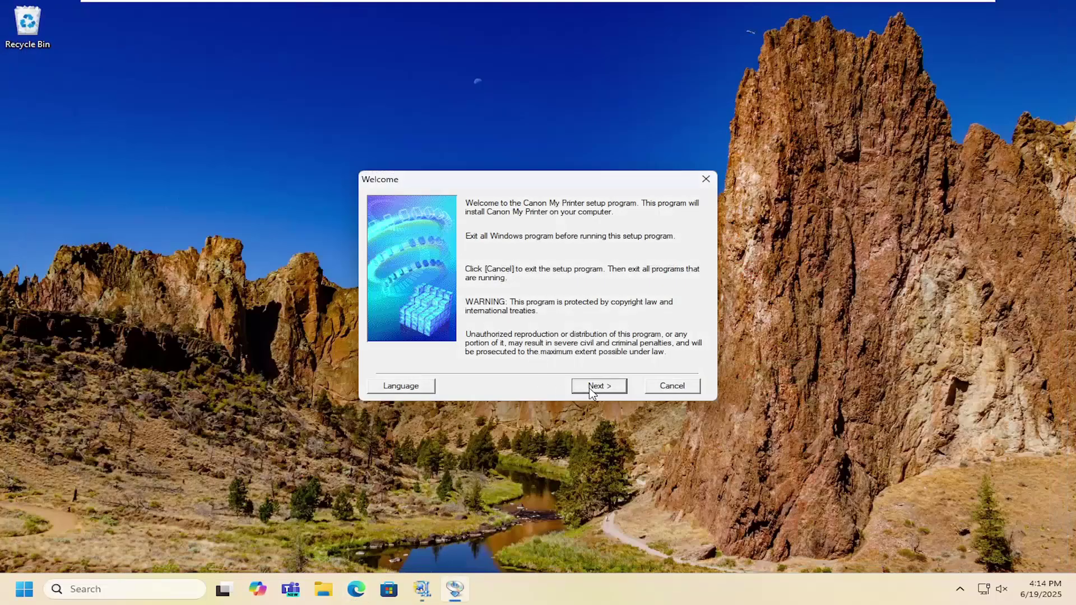
left_click(592, 389)
left_click(598, 386)
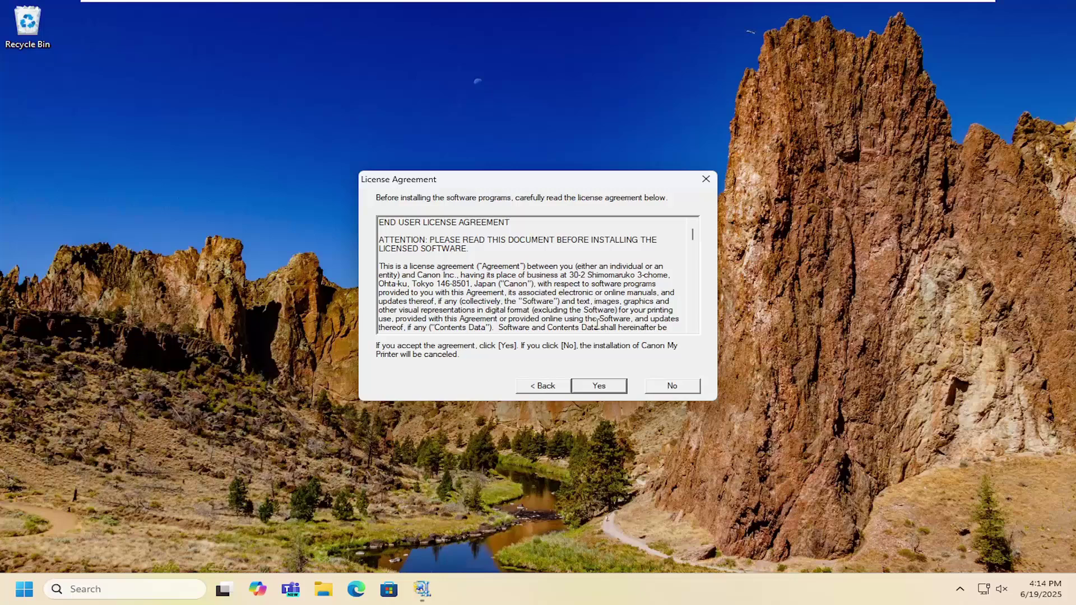
left_click(599, 386)
left_click(608, 386)
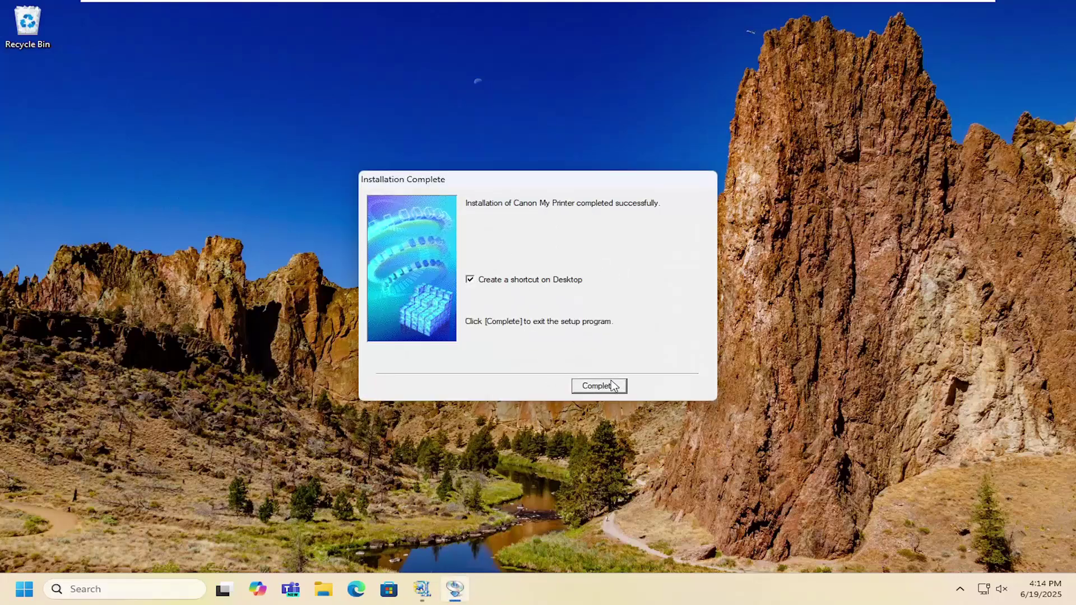
left_click(599, 386)
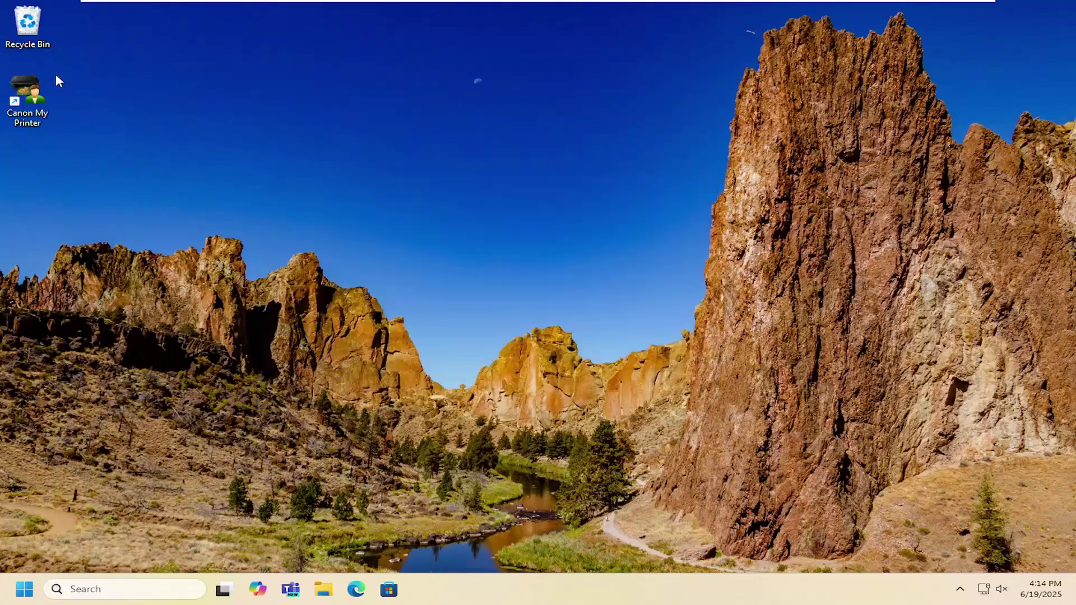
- Launch Canon My Printer from the desktop and start Diagnose and Repair Printer's printer check
double_click(41, 90)
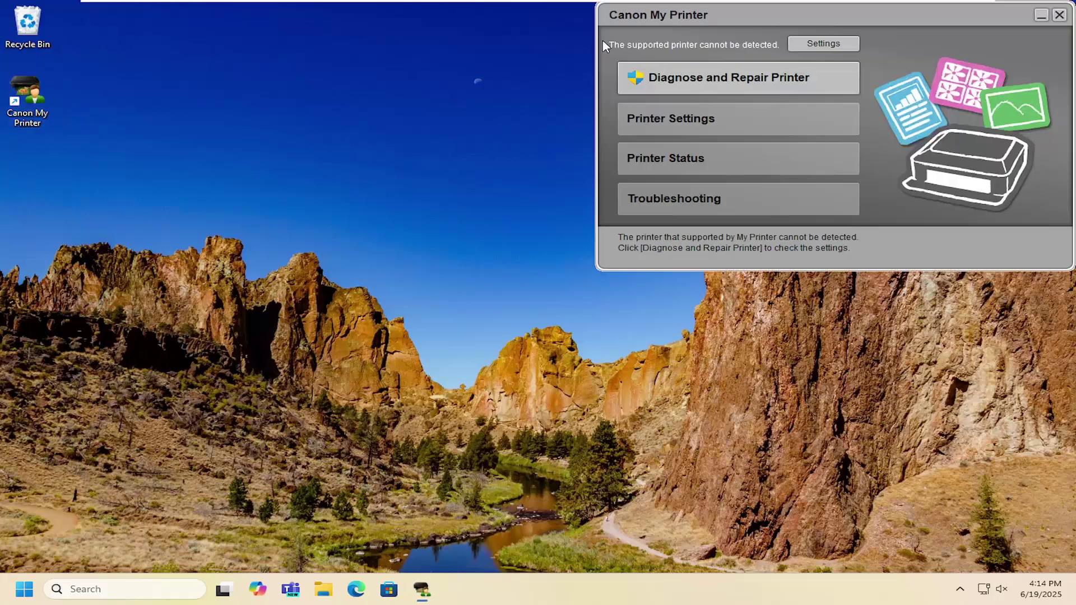
mouse_move(721, 20)
left_mouse_down()
mouse_move(586, 79)
mouse_move(495, 137)
mouse_move(497, 157)
mouse_move(455, 143)
left_mouse_up()
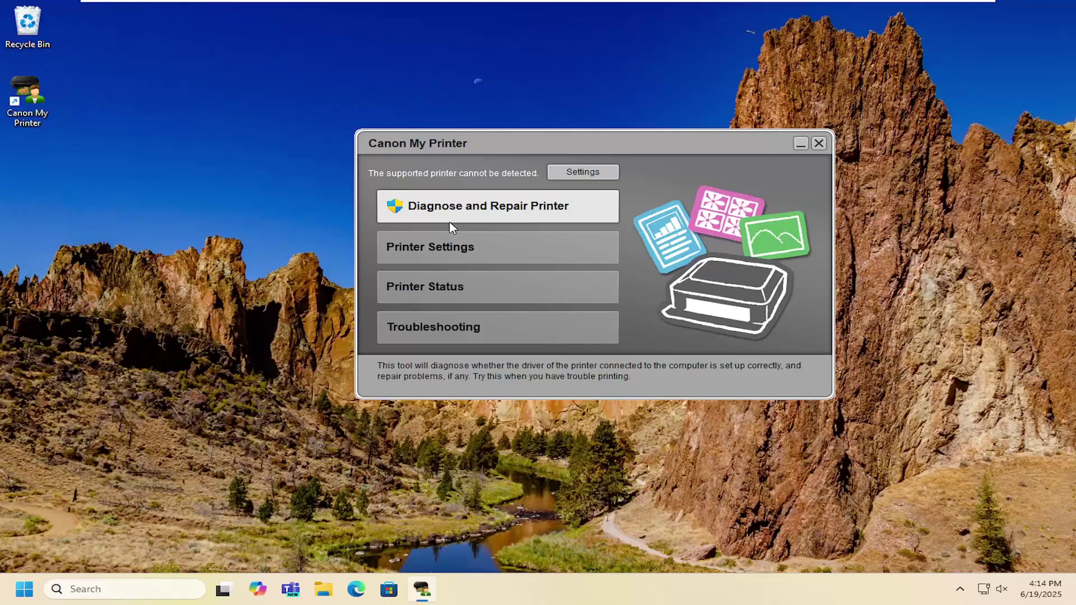
left_click(556, 214)
left_click(496, 405)
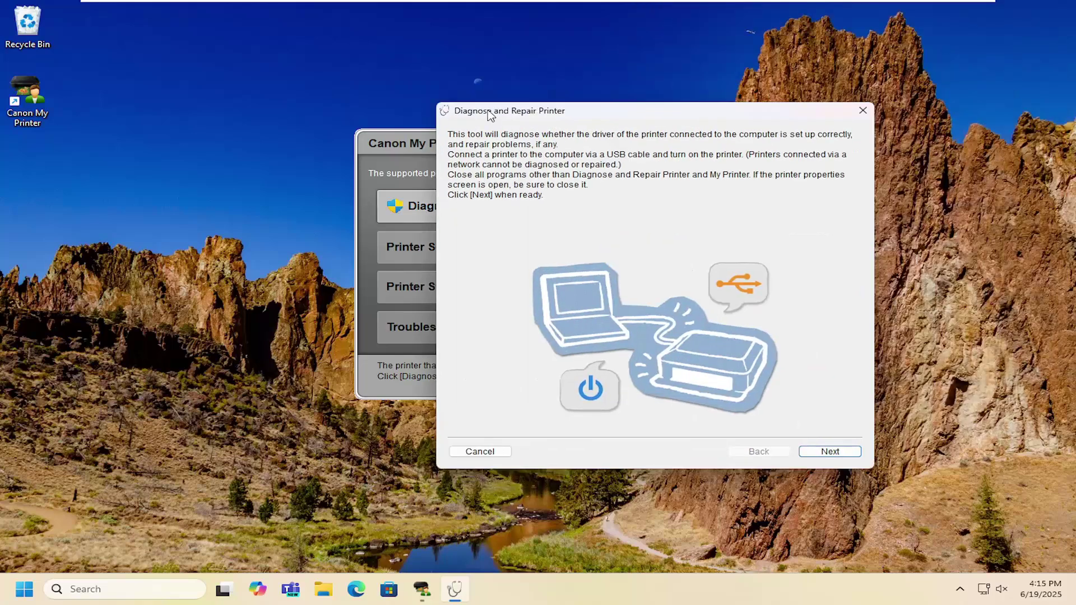
left_click_drag(488, 116, 453, 118)
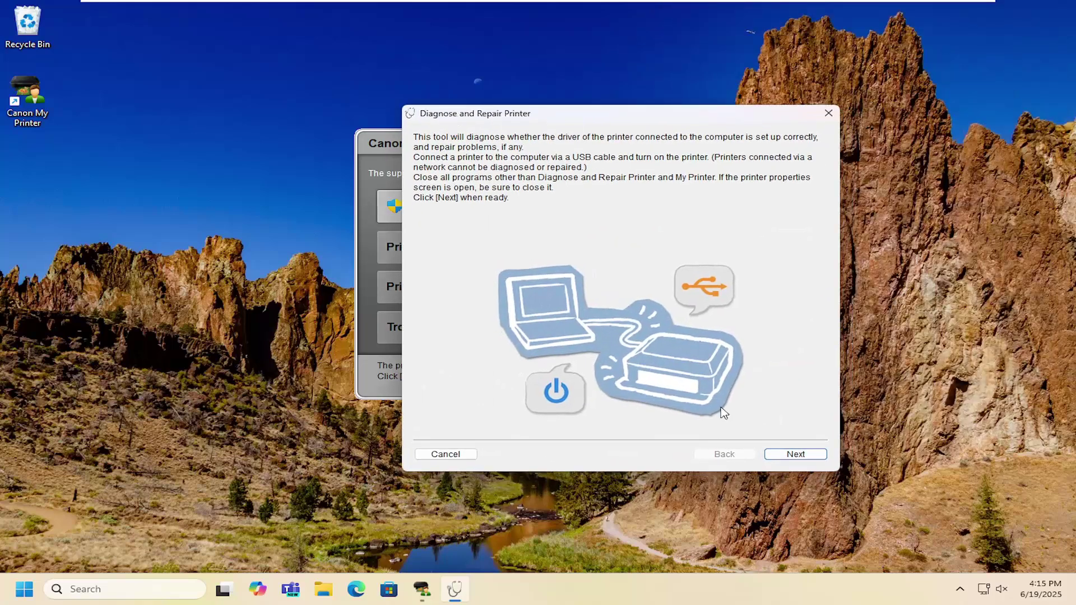
left_click(796, 455)
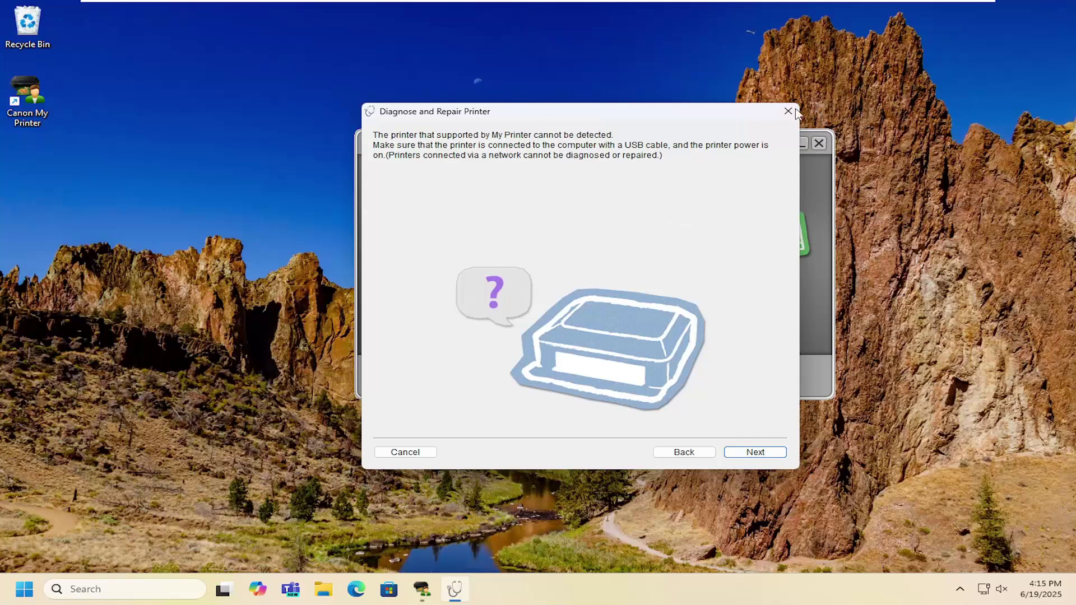
- Cancel the diagnosis, close My Printer, and delete its desktop shortcut
left_click(788, 112)
left_click(589, 313)
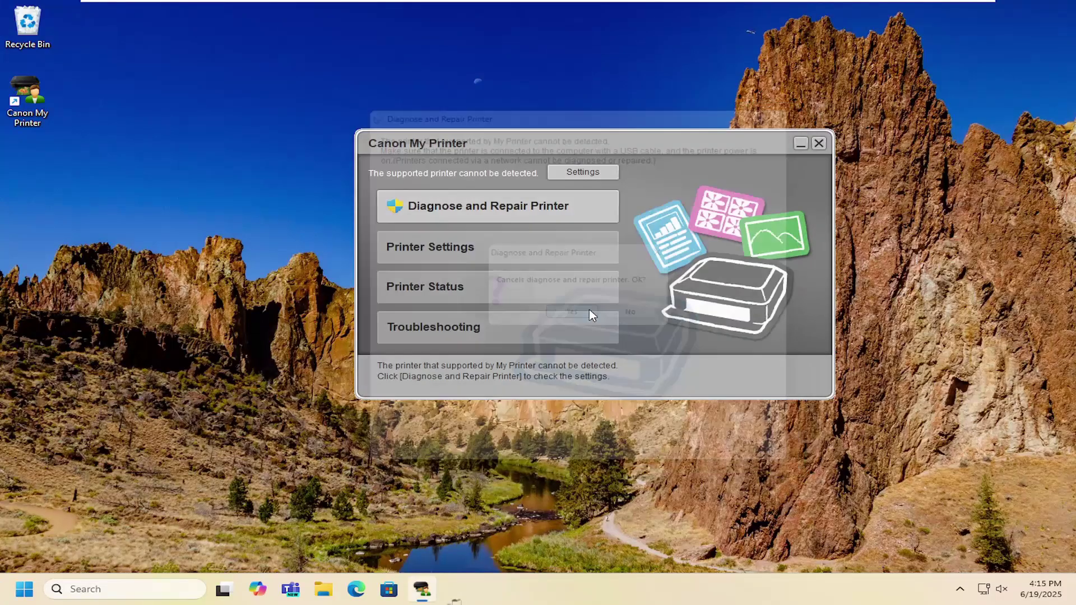
left_click(819, 143)
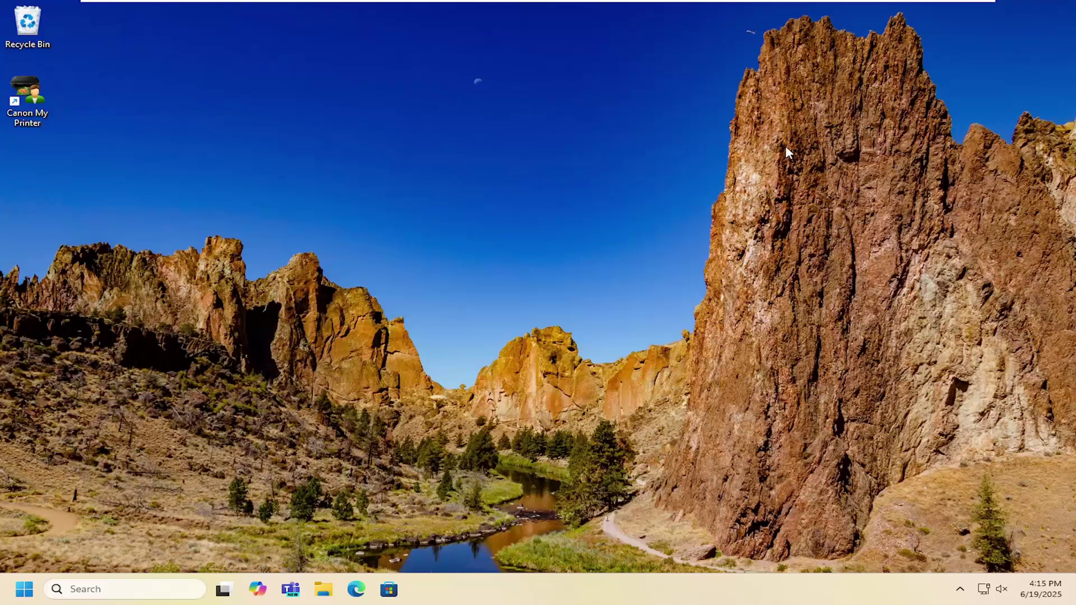
left_click(30, 105)
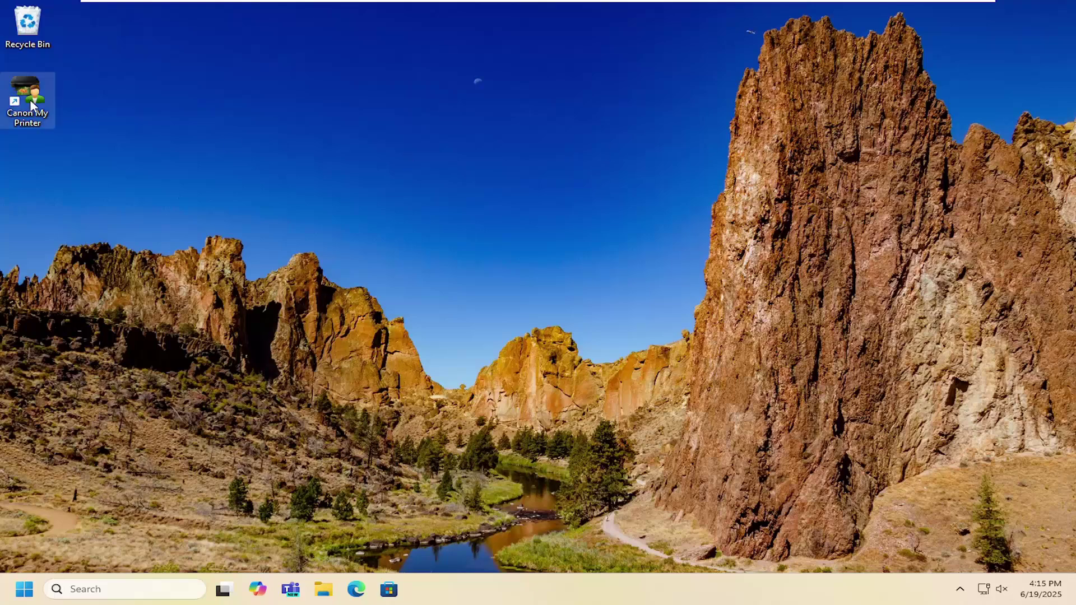
key("Delete")
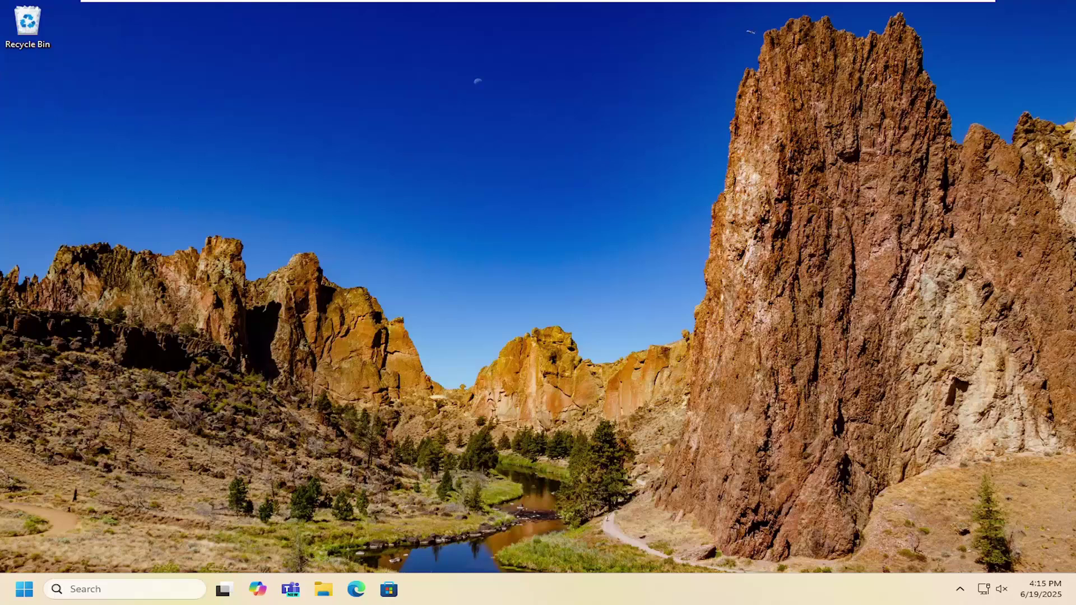